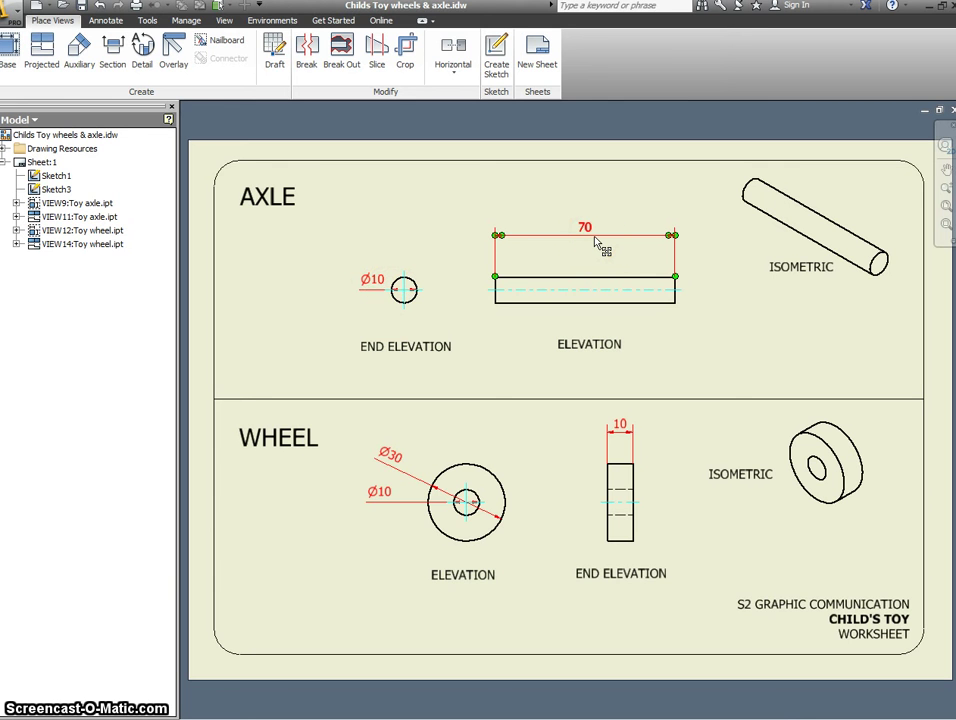
Create a new part file from the metric Standard (mm).ipt template
left_click(17, 14)
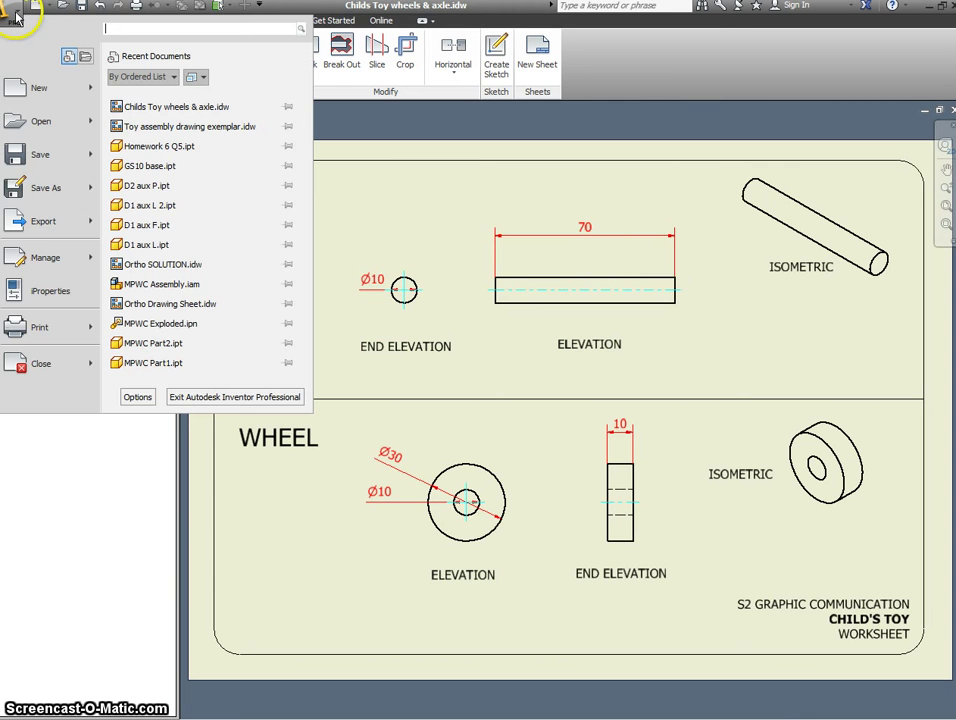
left_click(42, 92)
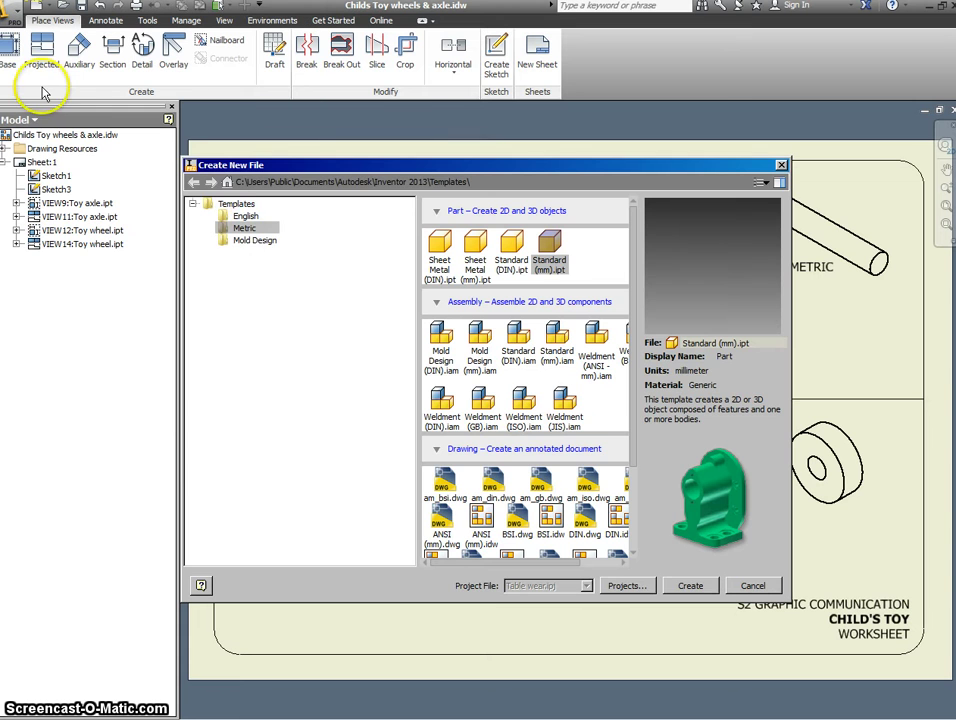
left_click(245, 229)
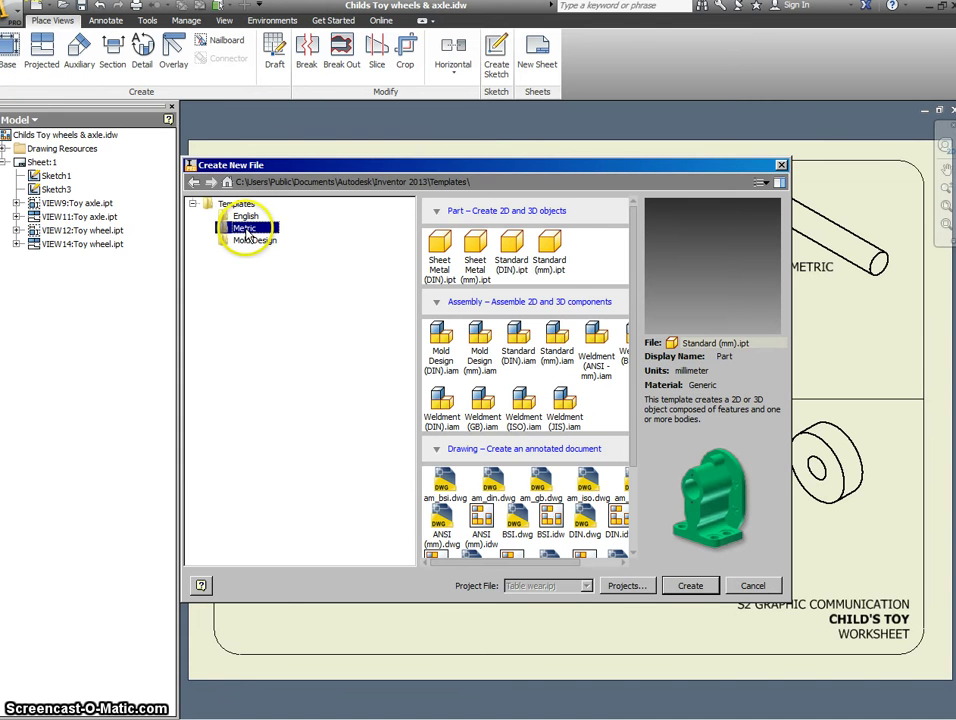
left_click(549, 250)
left_click(690, 586)
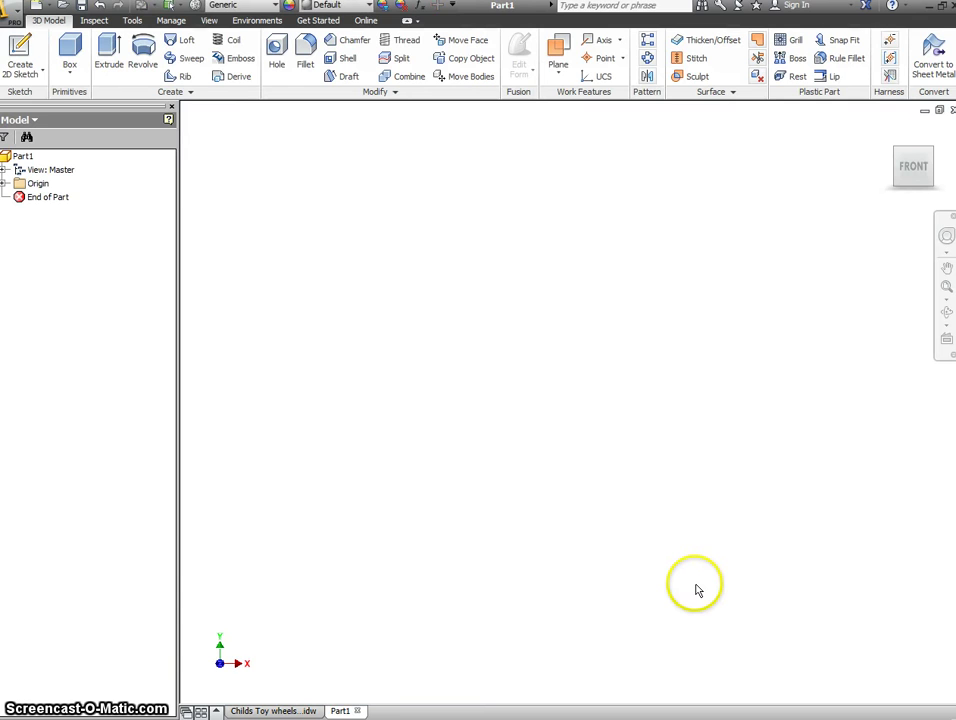
Start a sketch on the horizontal XZ plane and draw a circle about 10.7 mm in diameter centred on the origin
left_click(22, 52)
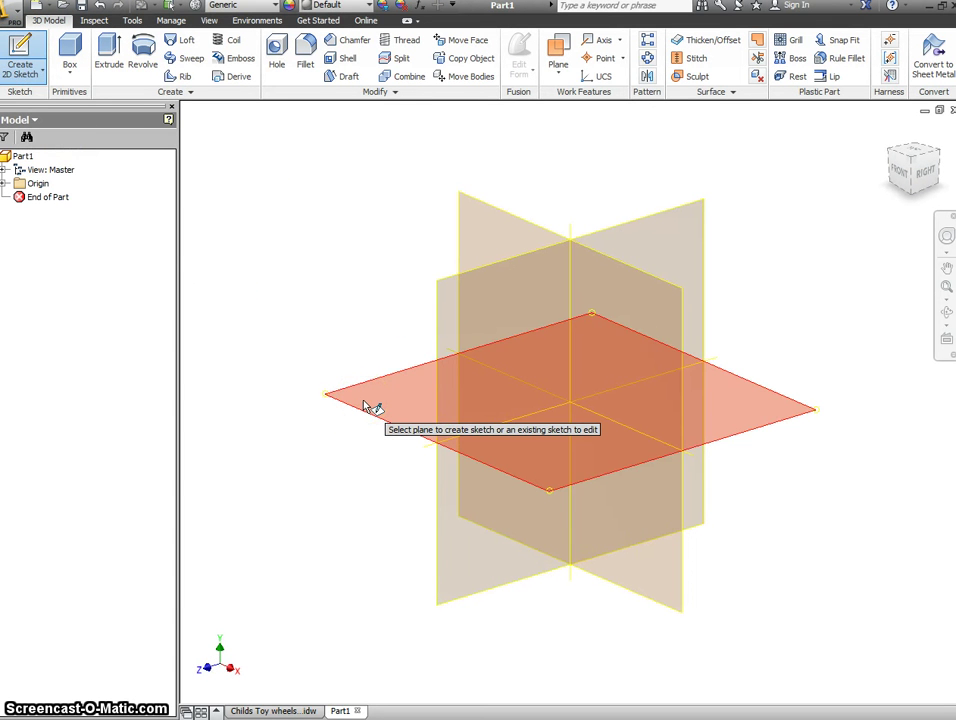
left_click(366, 405)
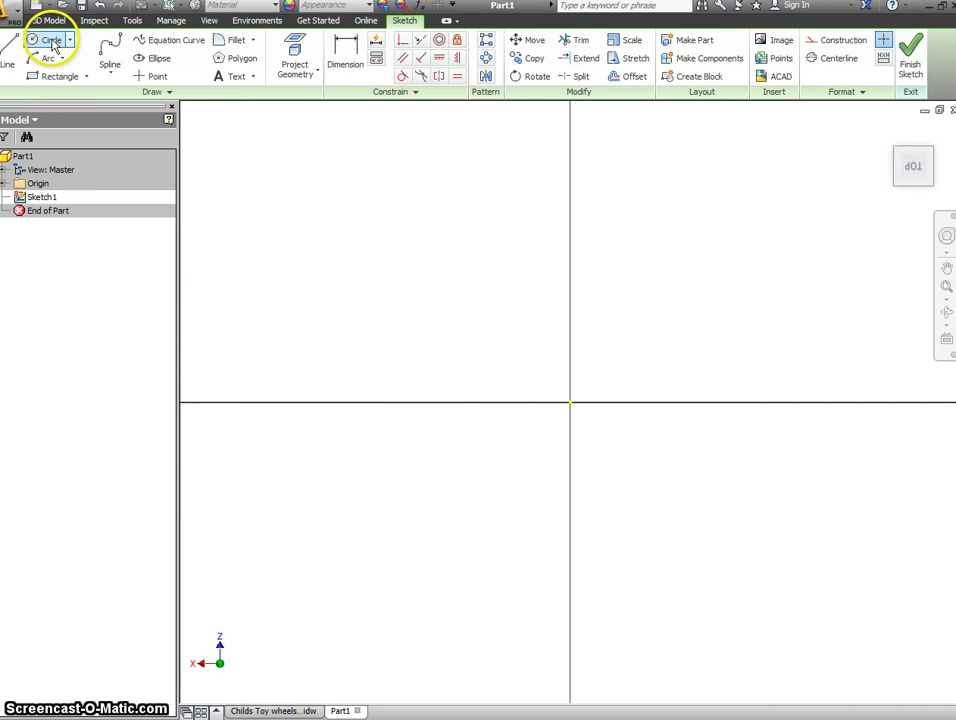
left_click(52, 41)
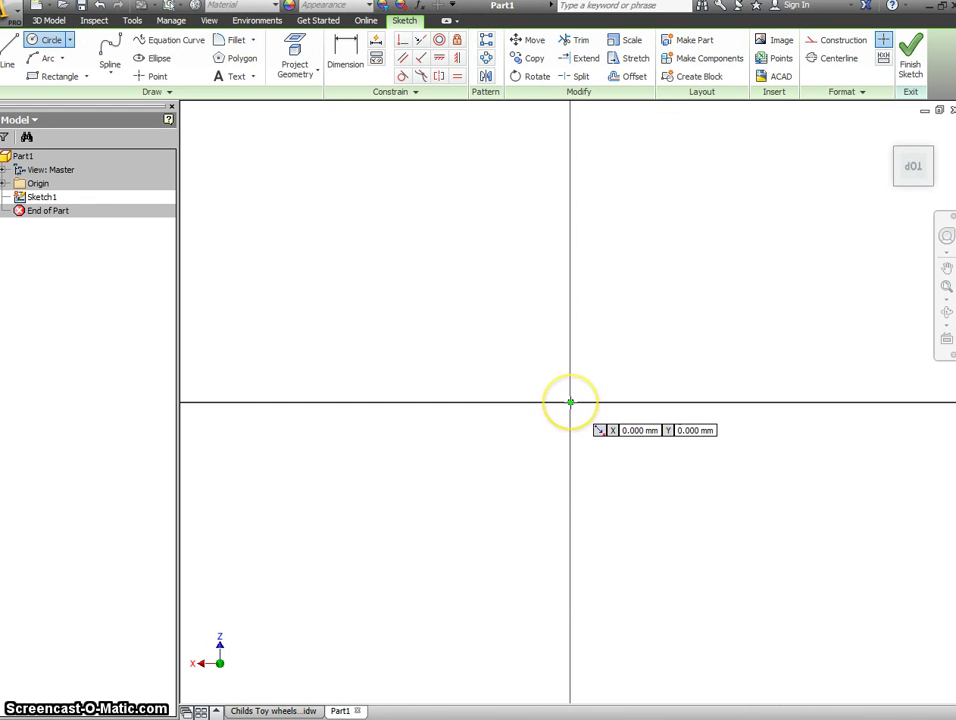
left_click(570, 402)
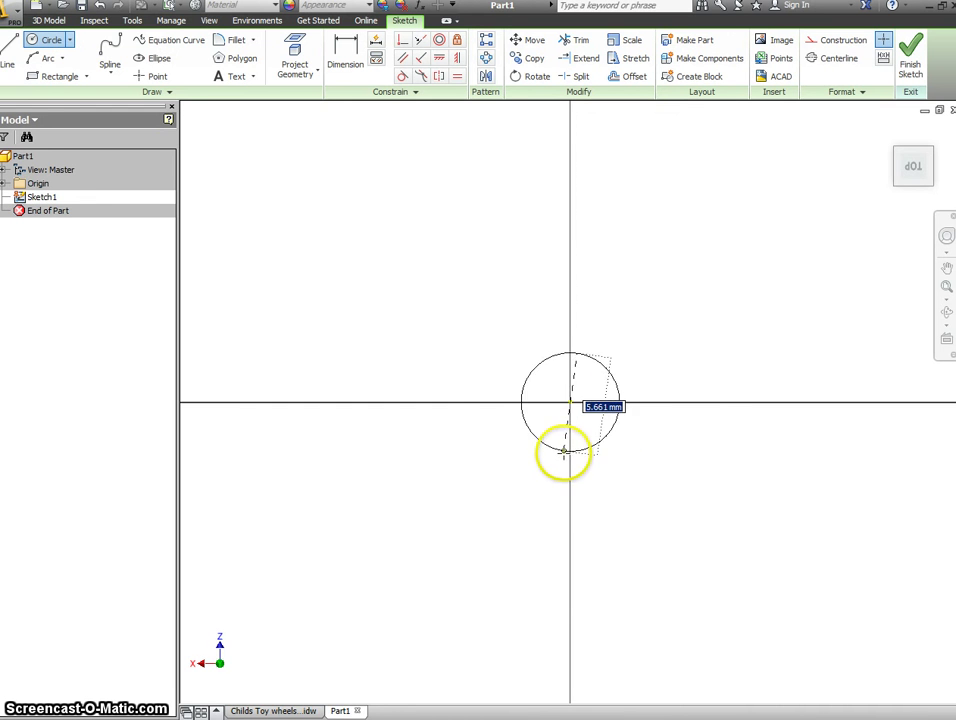
left_click(570, 494)
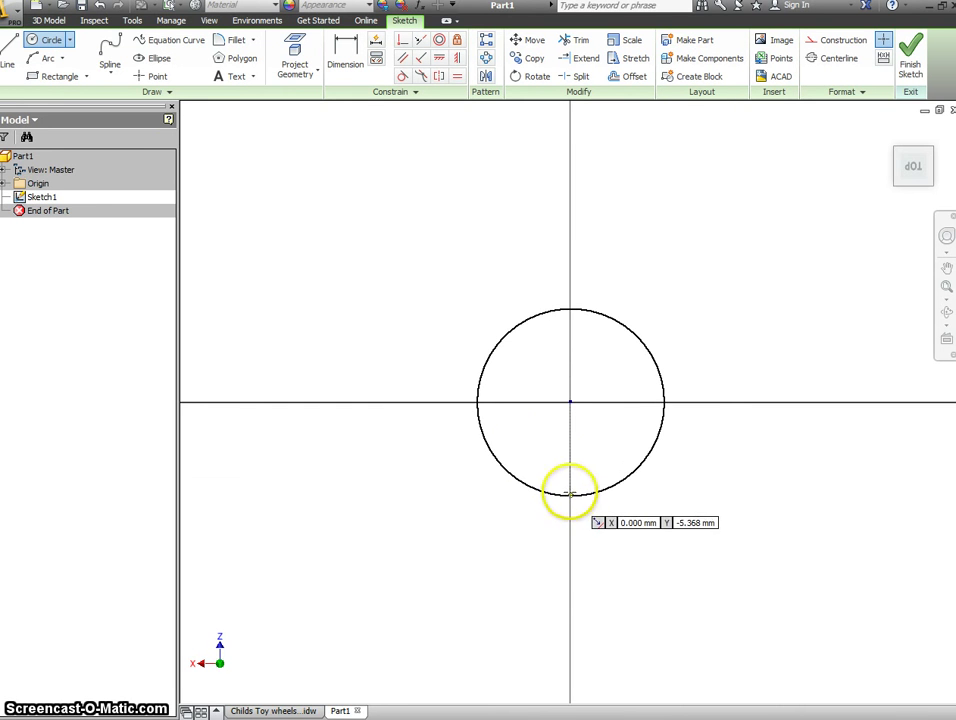
Dimension the circle's diameter to 10 mm and finish the sketch
left_click(348, 50)
left_click(504, 339)
left_click(445, 302)
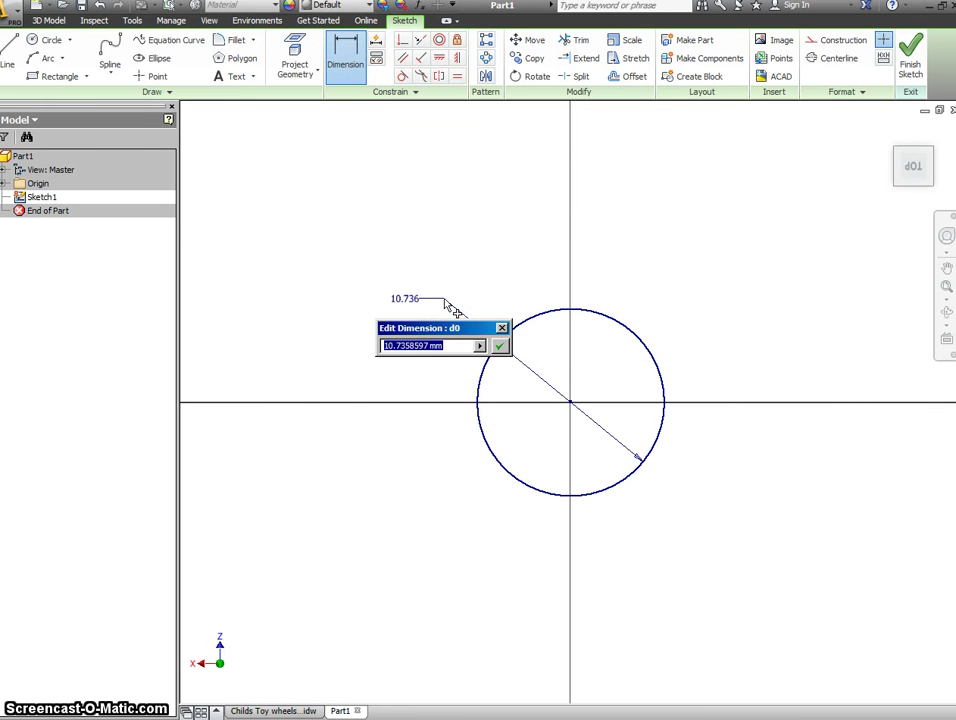
type("10")
key("Return")
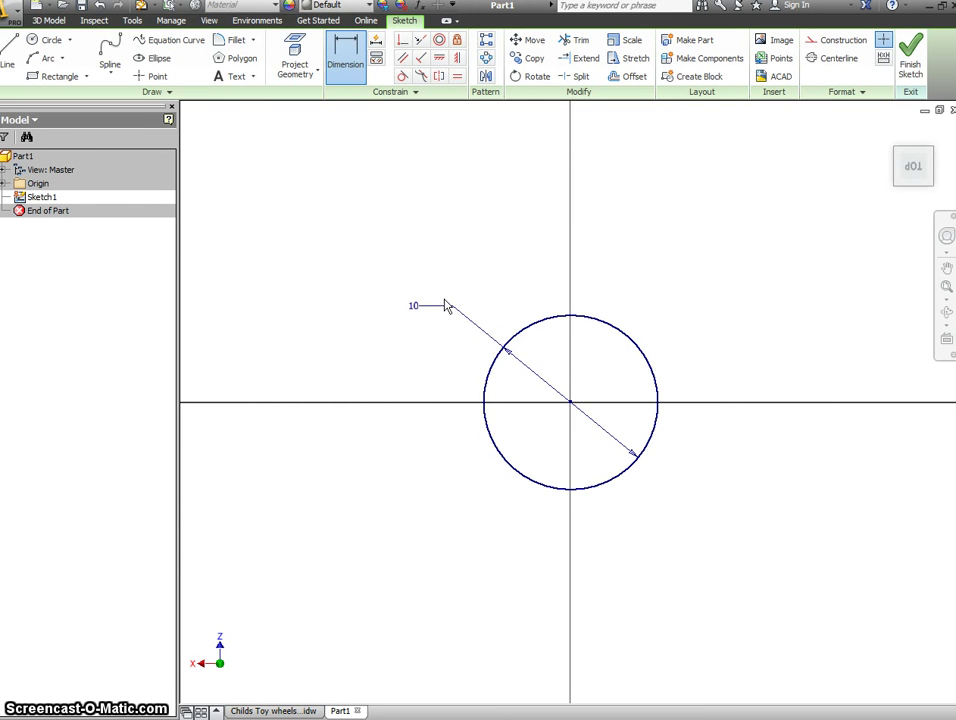
left_click(912, 55)
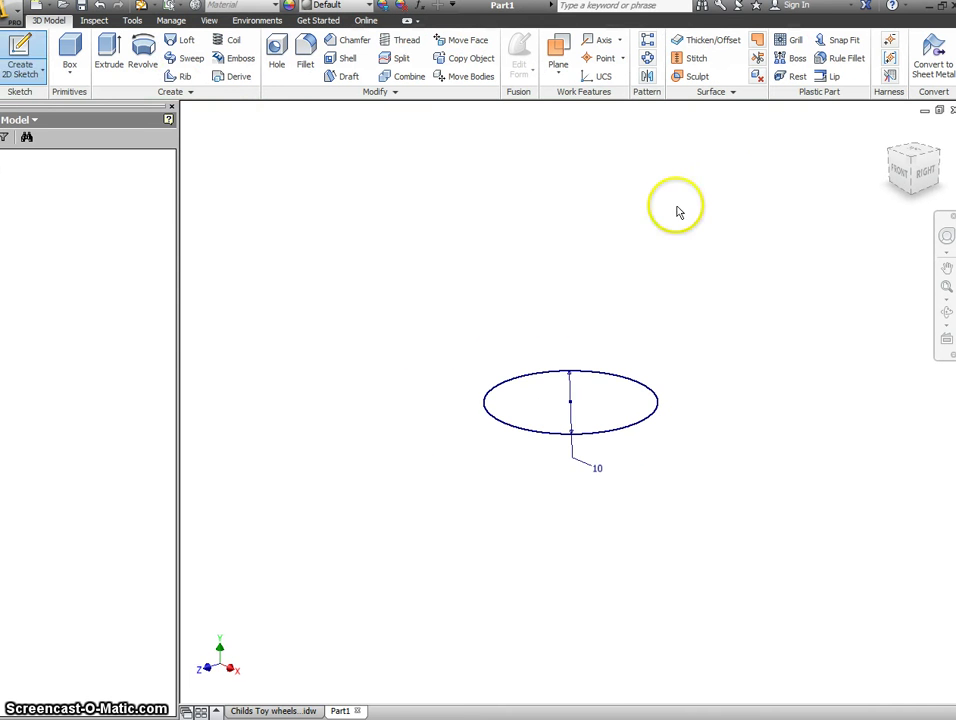
Extrude the circular profile 70 mm to form the axle
left_click(112, 52)
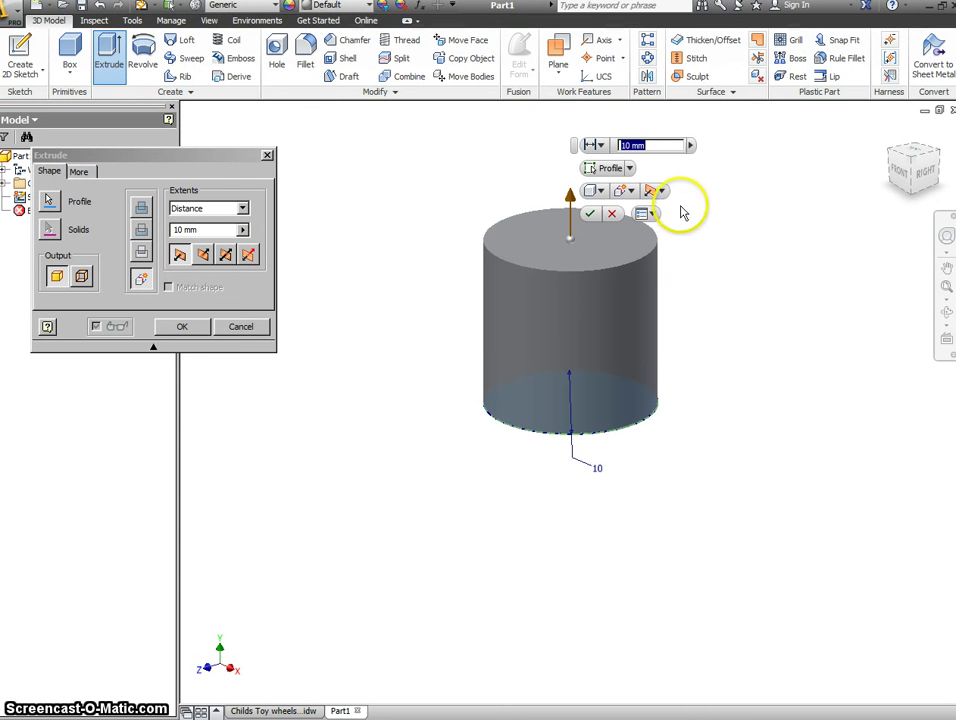
left_click(622, 145)
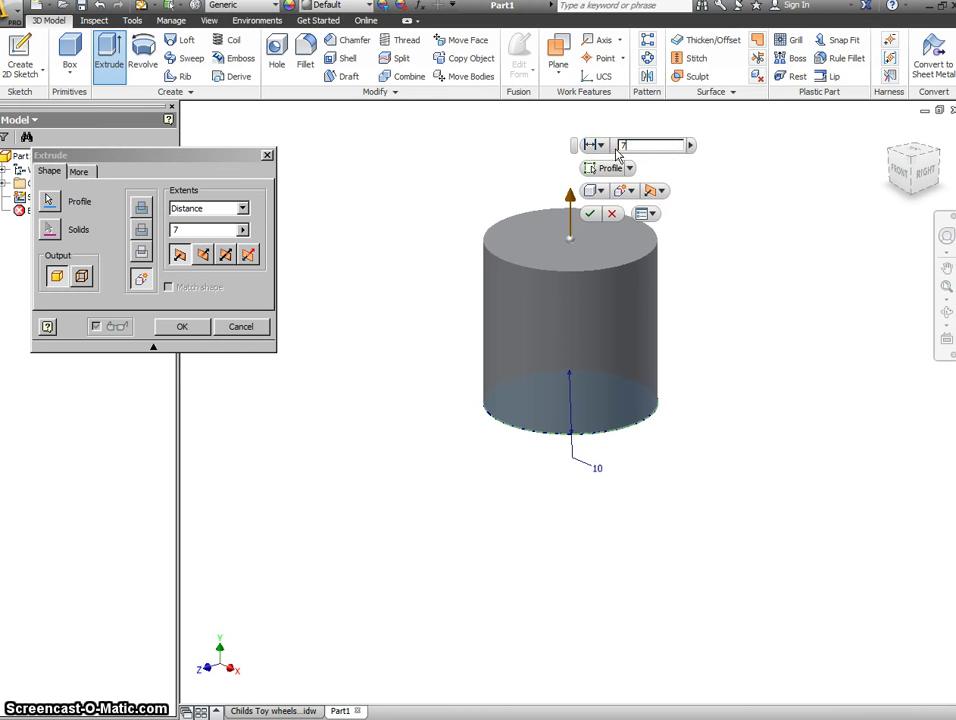
type("70")
key("Return")
left_click(627, 371)
middle_click_drag(607, 305, 560, 553, "shift")
scroll(560, 550, "up", 3)
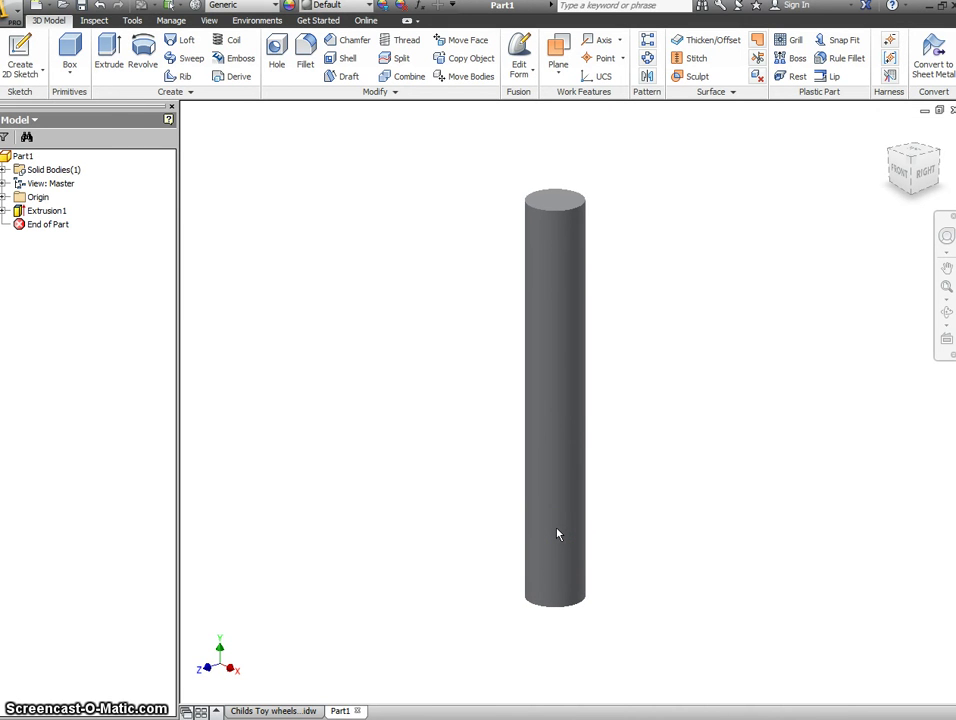
left_click_drag(558, 532, 476, 505)
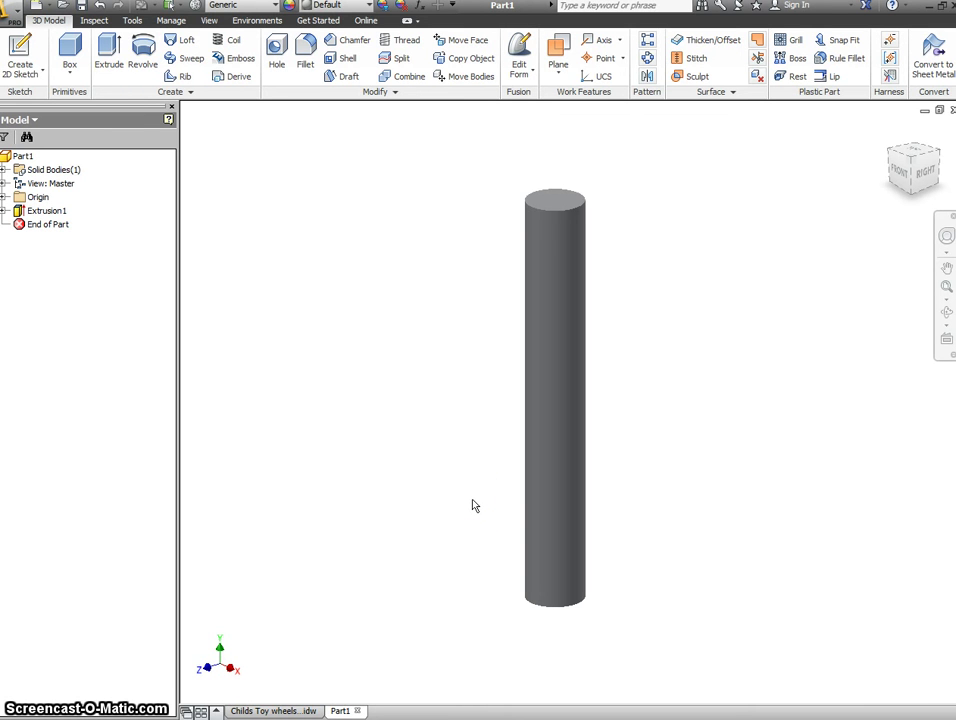
left_click_drag(475, 505, 454, 466)
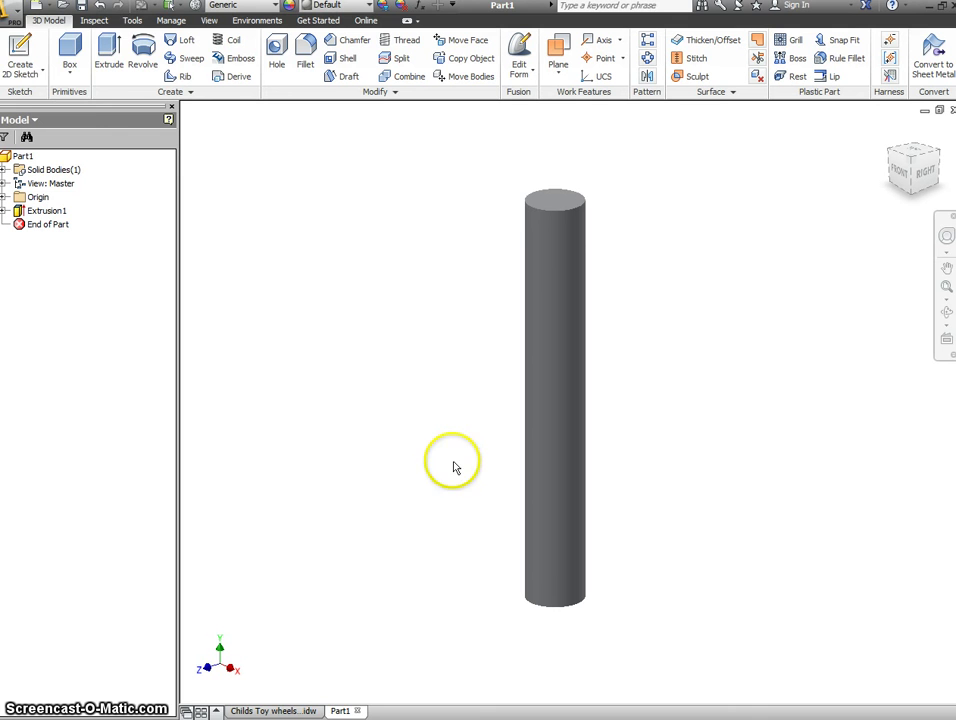
Create a second new part from the metric Standard (mm).ipt template for the wheel
left_click(12, 15)
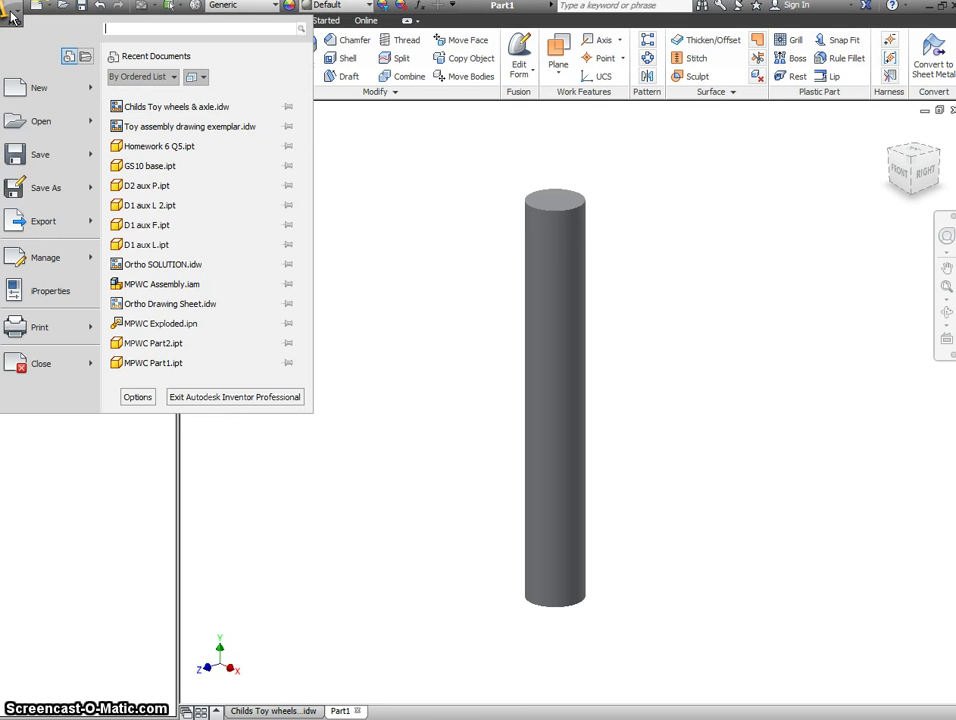
left_click(32, 90)
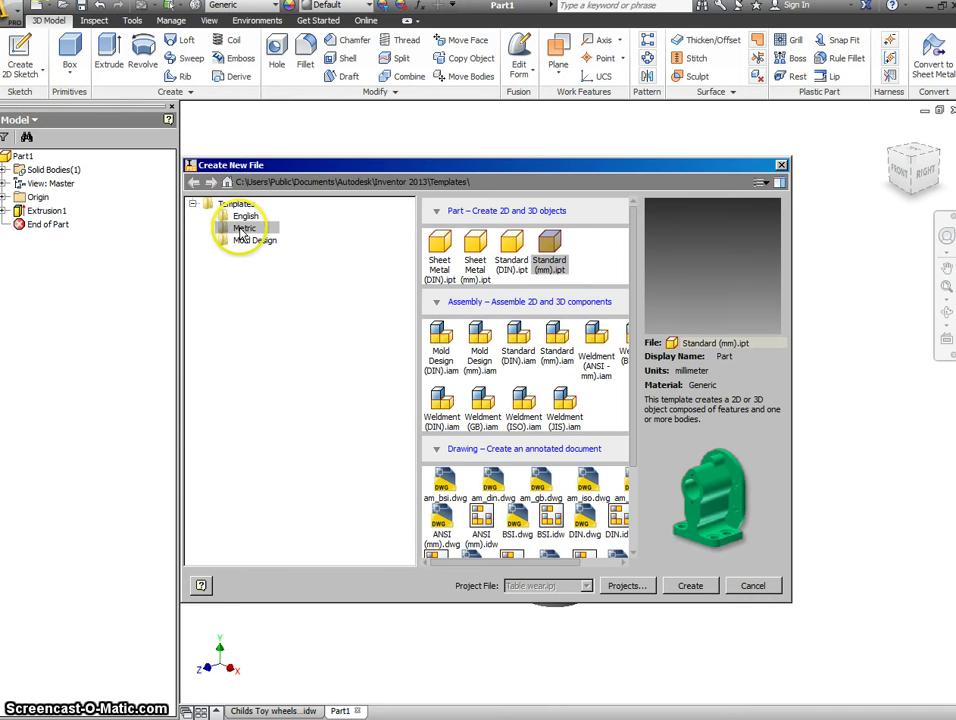
left_click(549, 250)
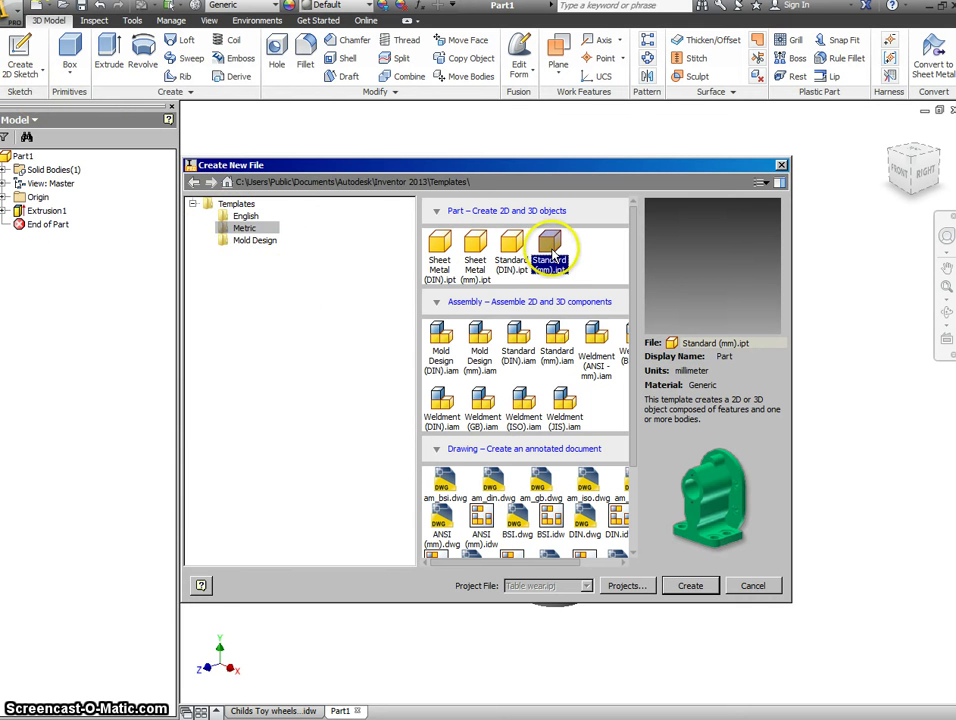
left_click(675, 589)
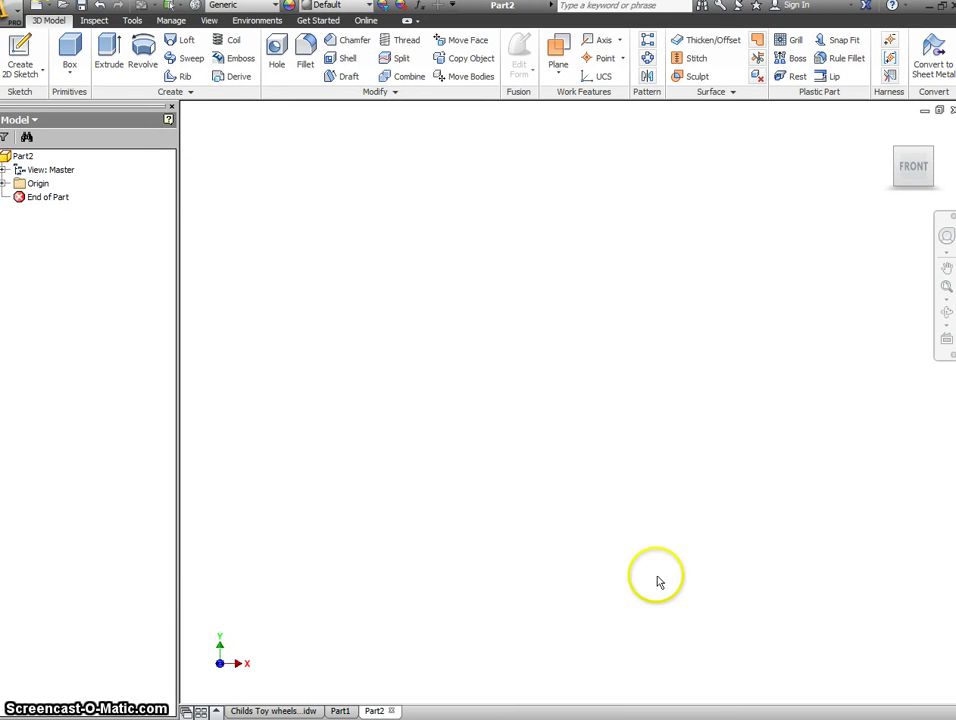
Sketch two concentric circles centred on the origin of the horizontal XZ plane, the outer one about 15.5 mm in diameter
left_click(22, 50)
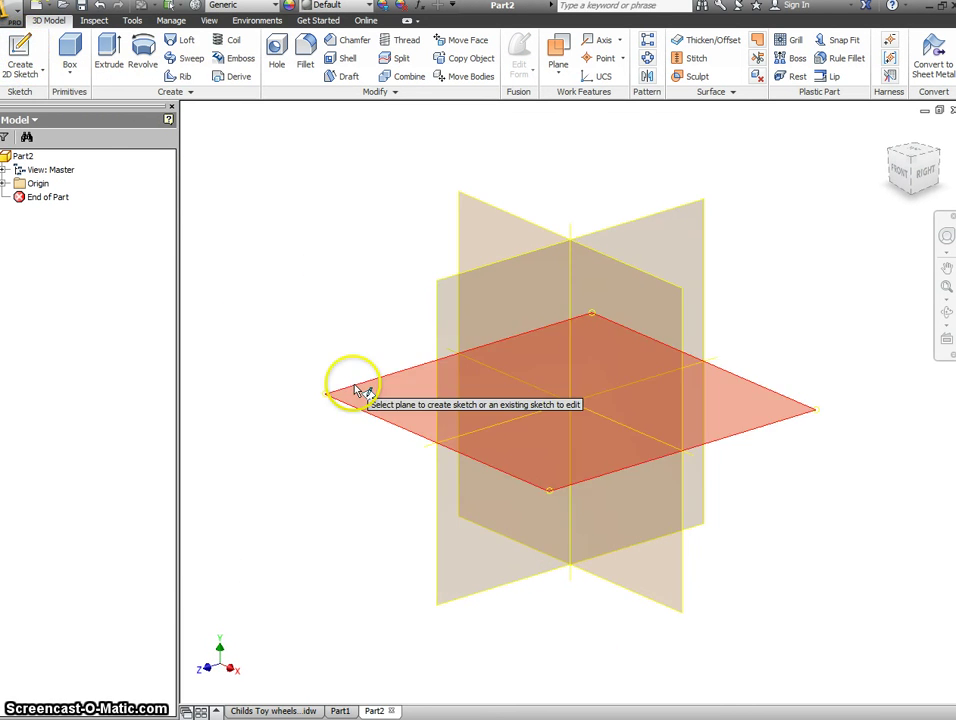
left_click(363, 395)
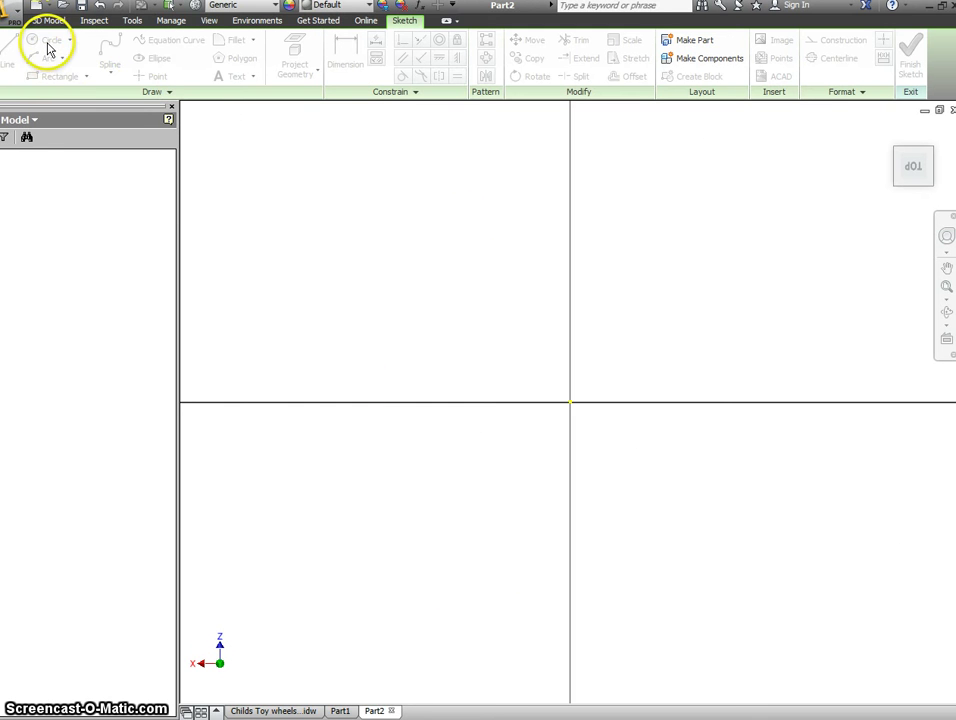
left_click(50, 41)
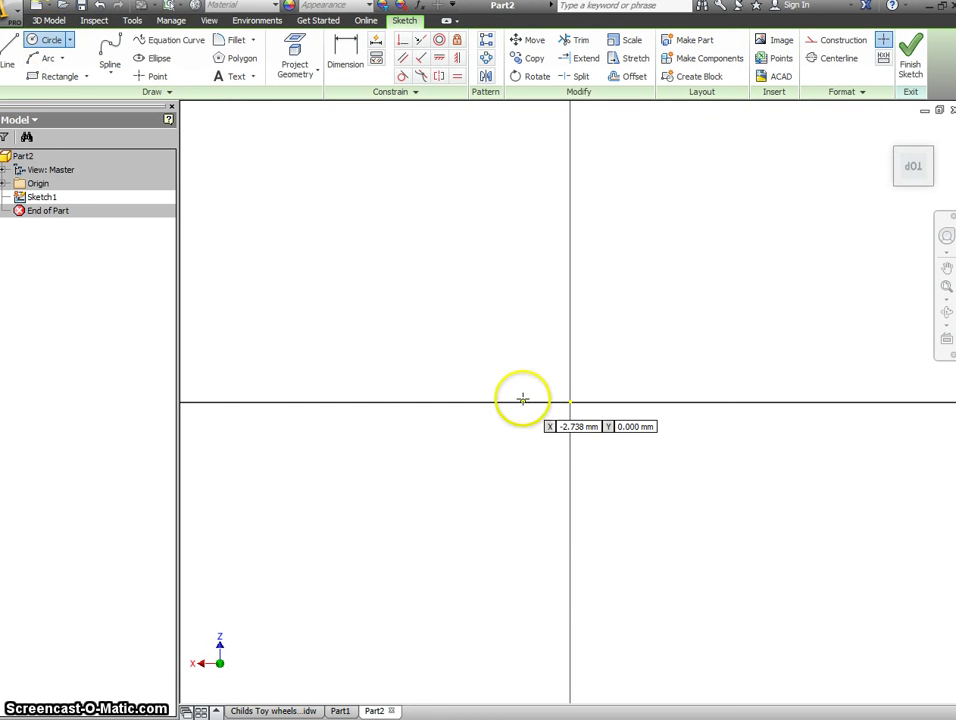
left_click(570, 402)
left_click(568, 537)
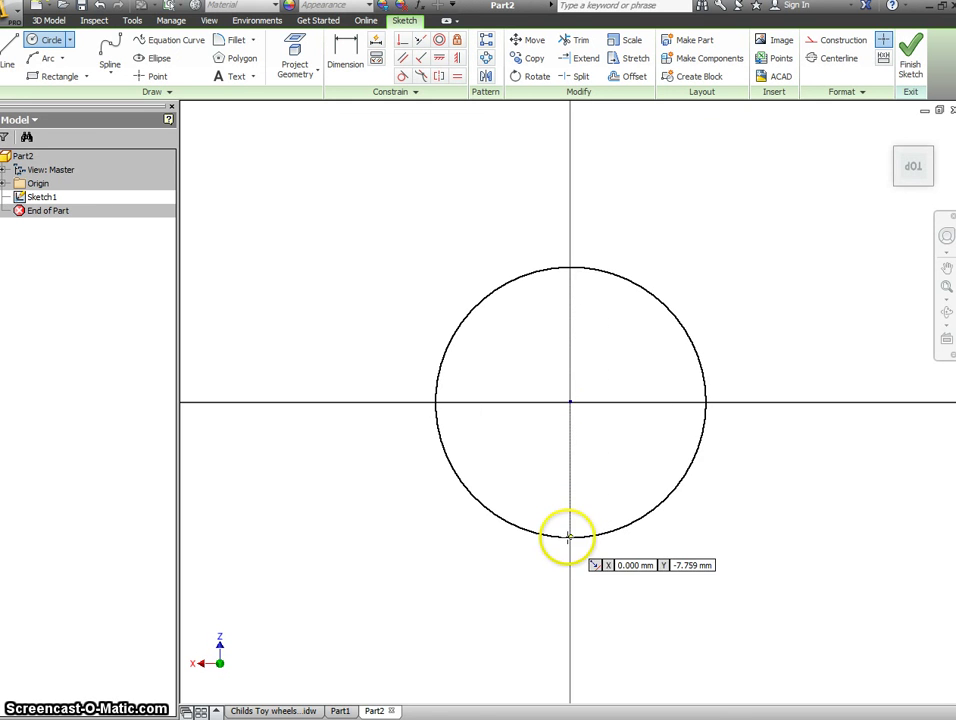
left_click(570, 402)
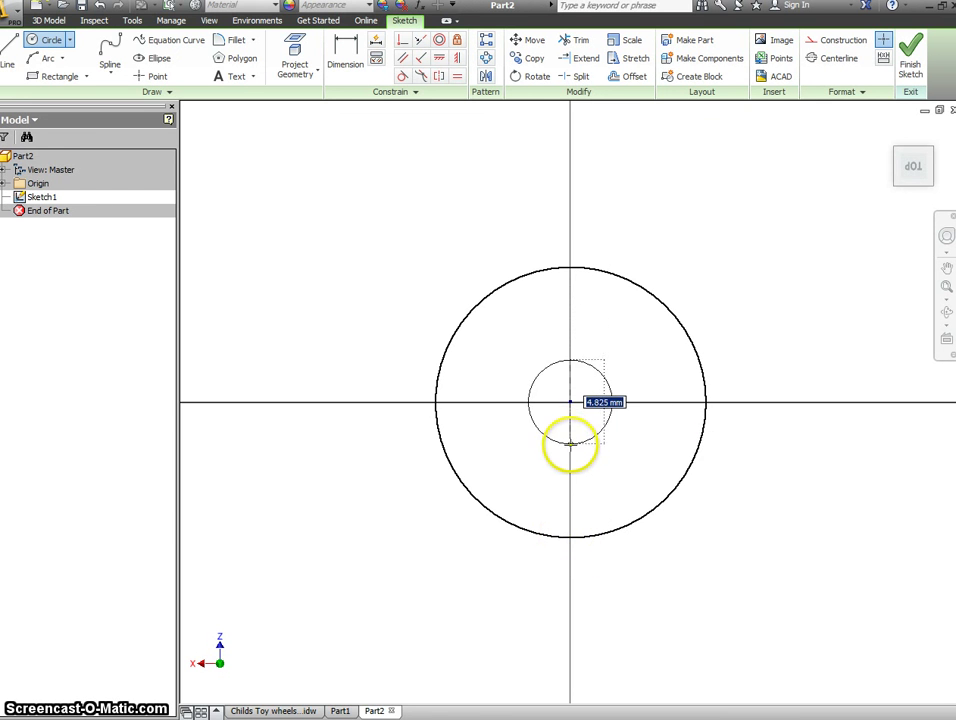
left_click(570, 484)
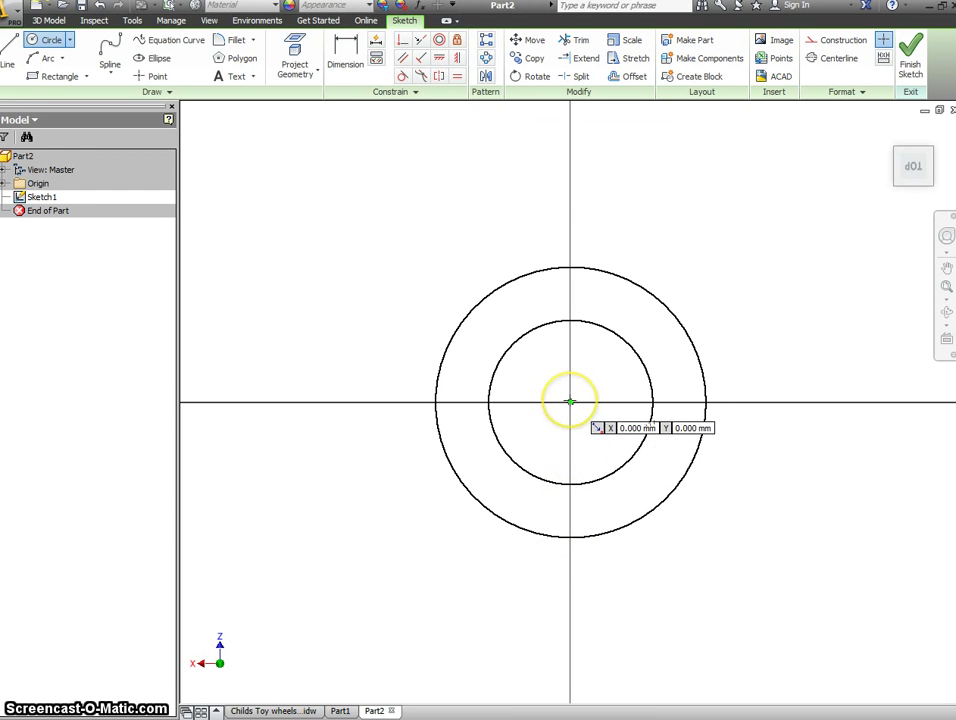
Dimension the outer circle to 30 mm and the inner circle to 10 mm in diameter, and finish the sketch
left_click(345, 45)
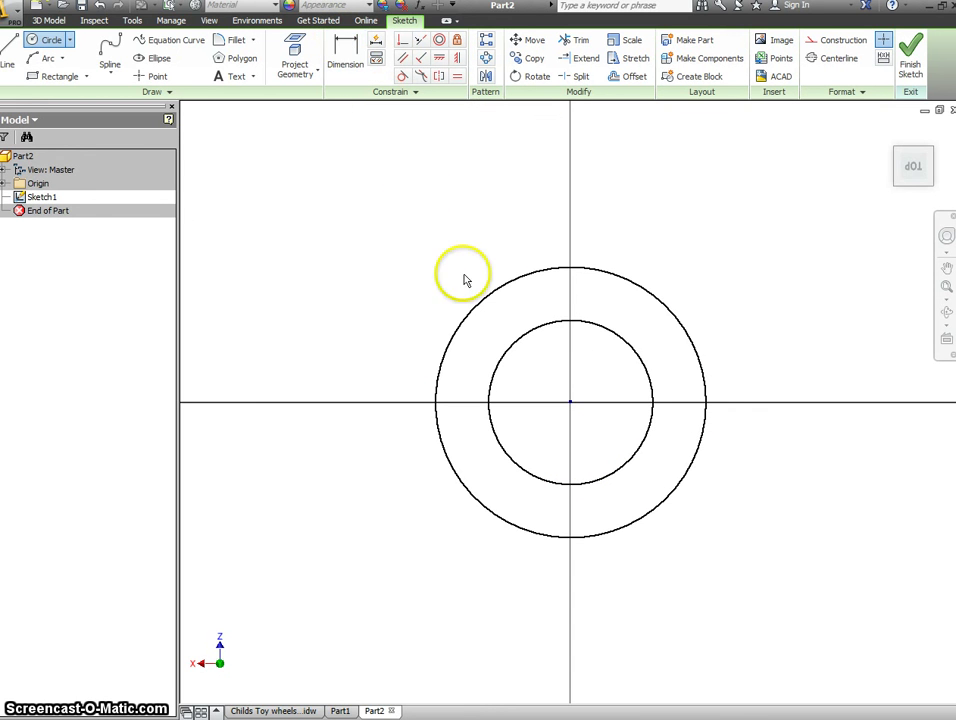
left_click(478, 313)
left_click(416, 275)
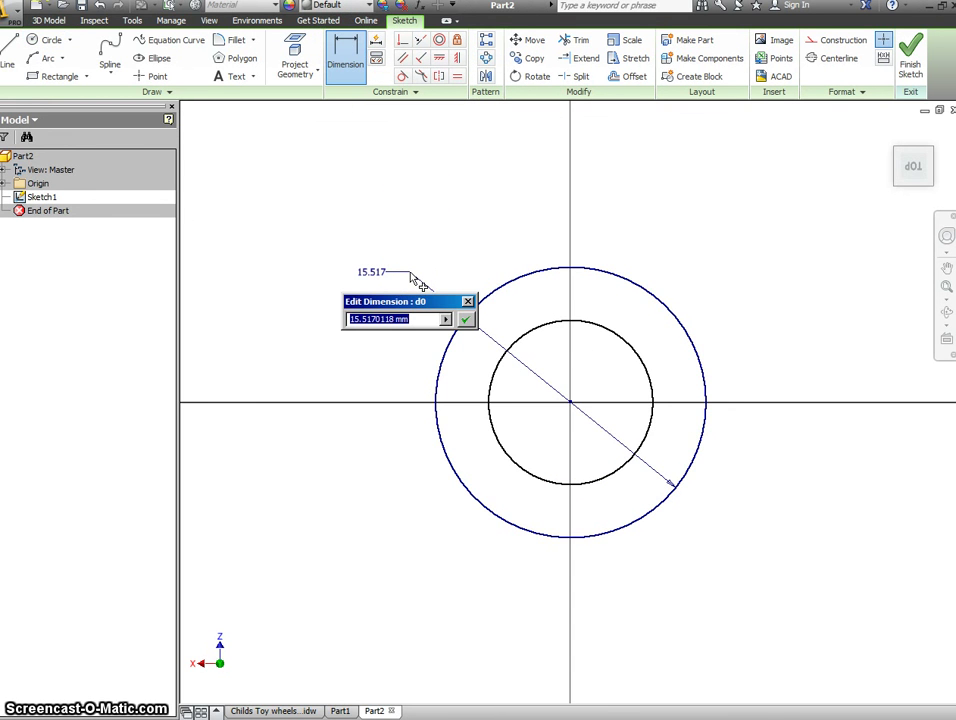
type("30")
key("Return")
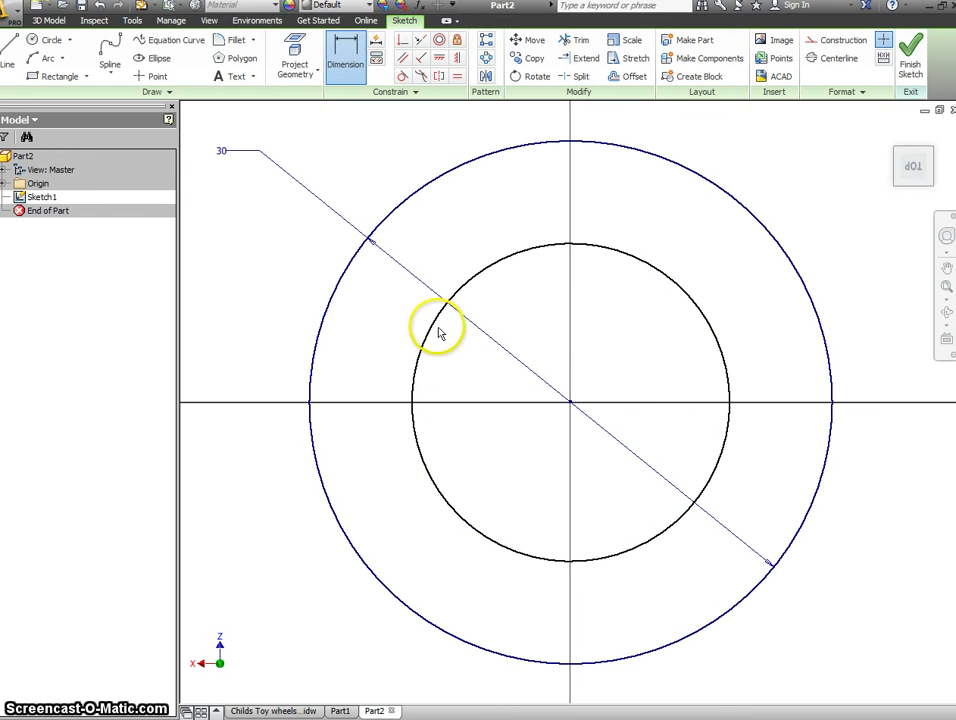
left_click(432, 333)
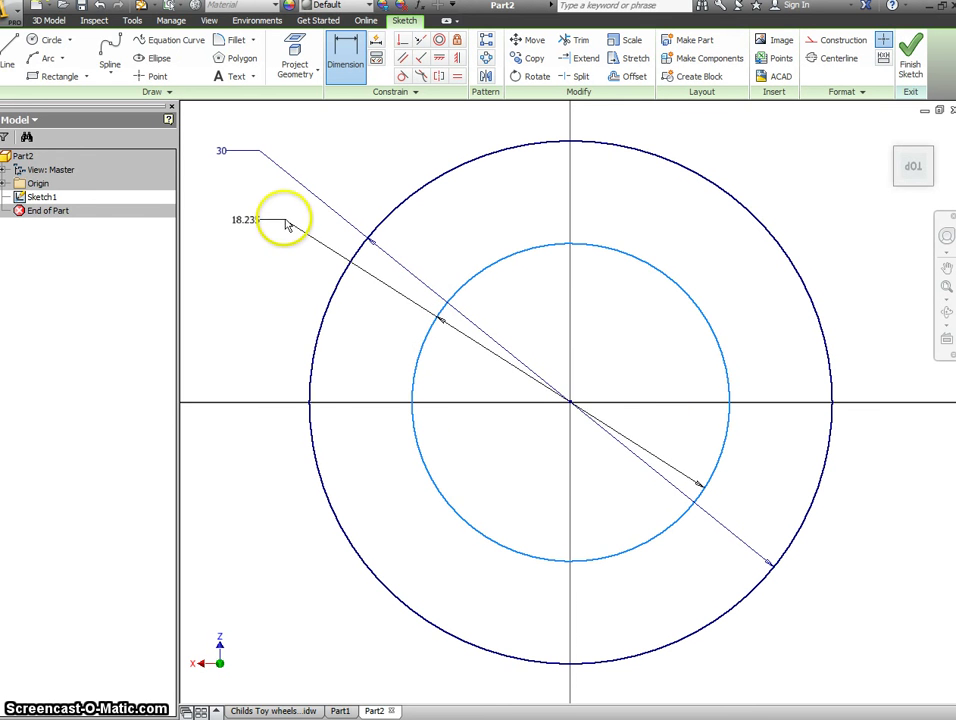
left_click(284, 220)
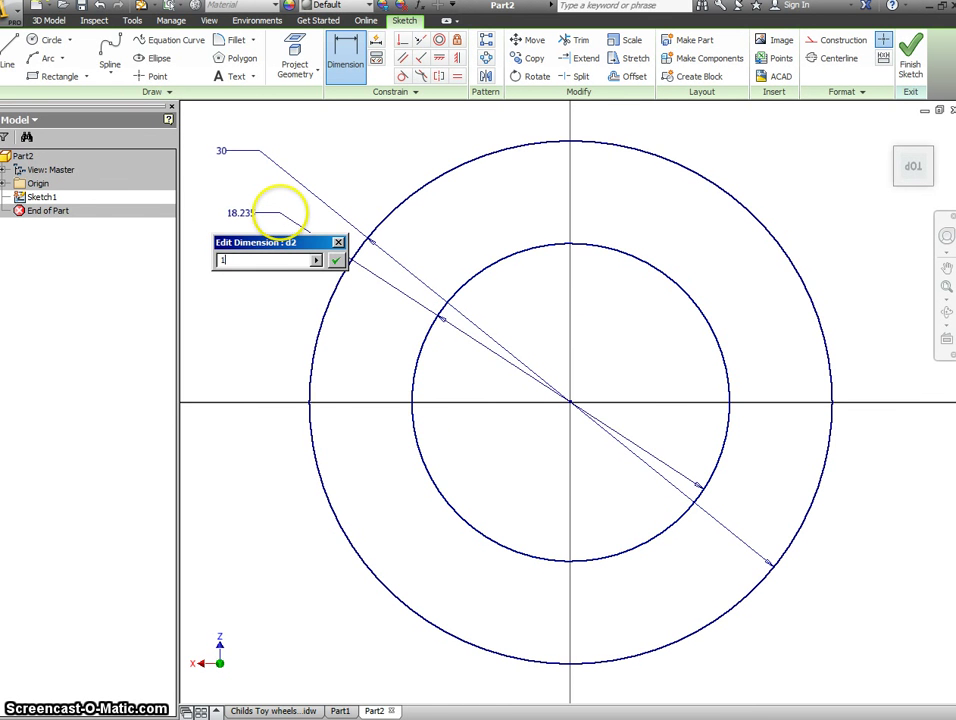
key("Return")
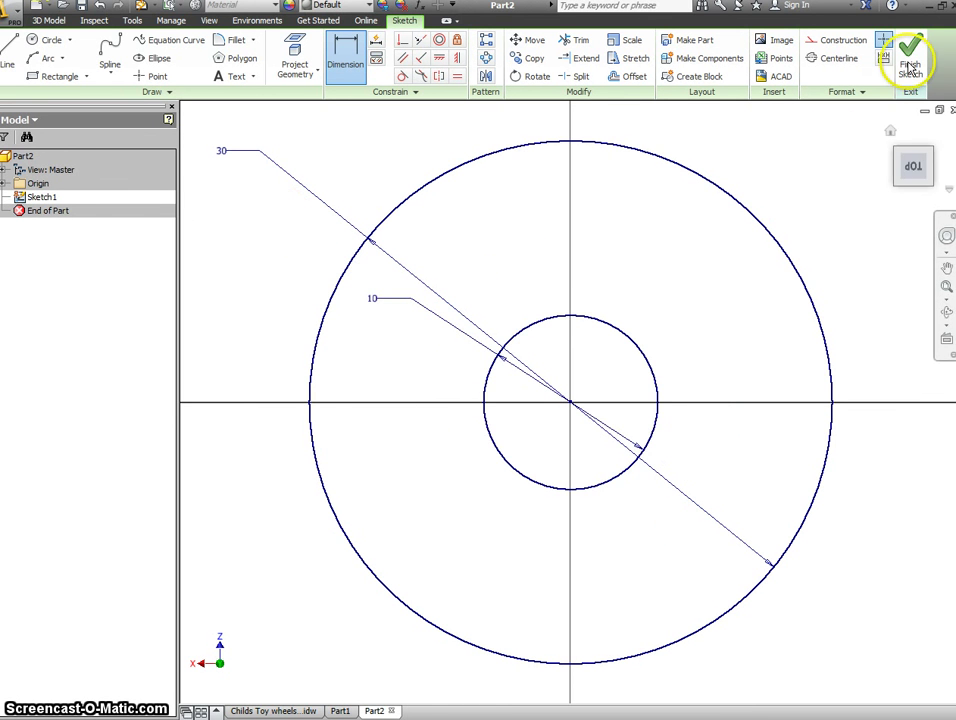
left_click(912, 55)
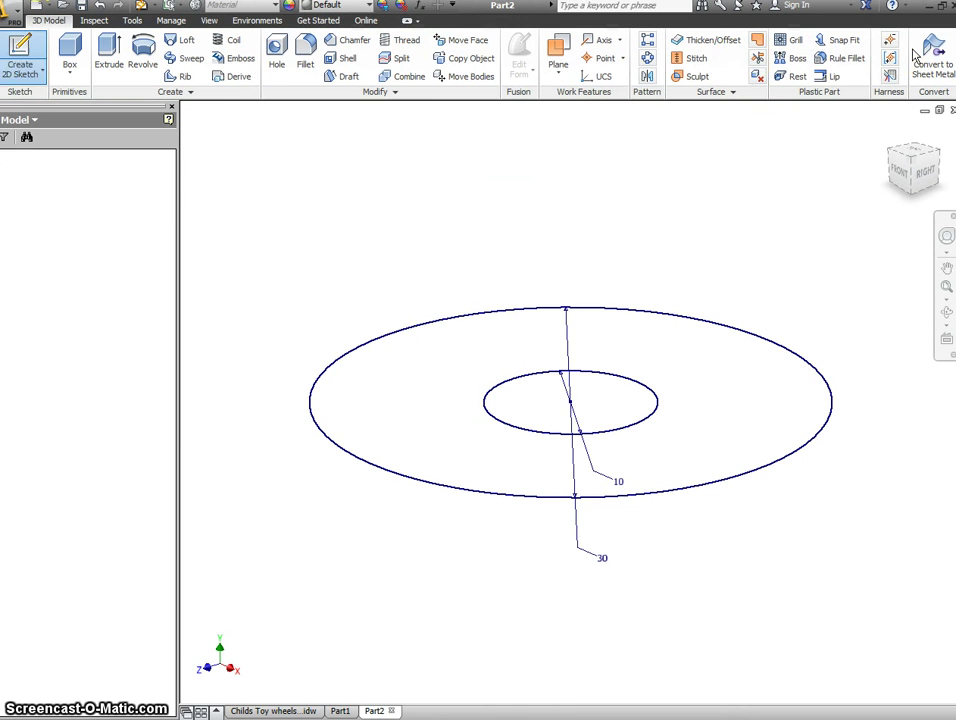
Extrude the ring between the two concentric circles 10 mm to form the wheel with its centre hole
left_click(106, 50)
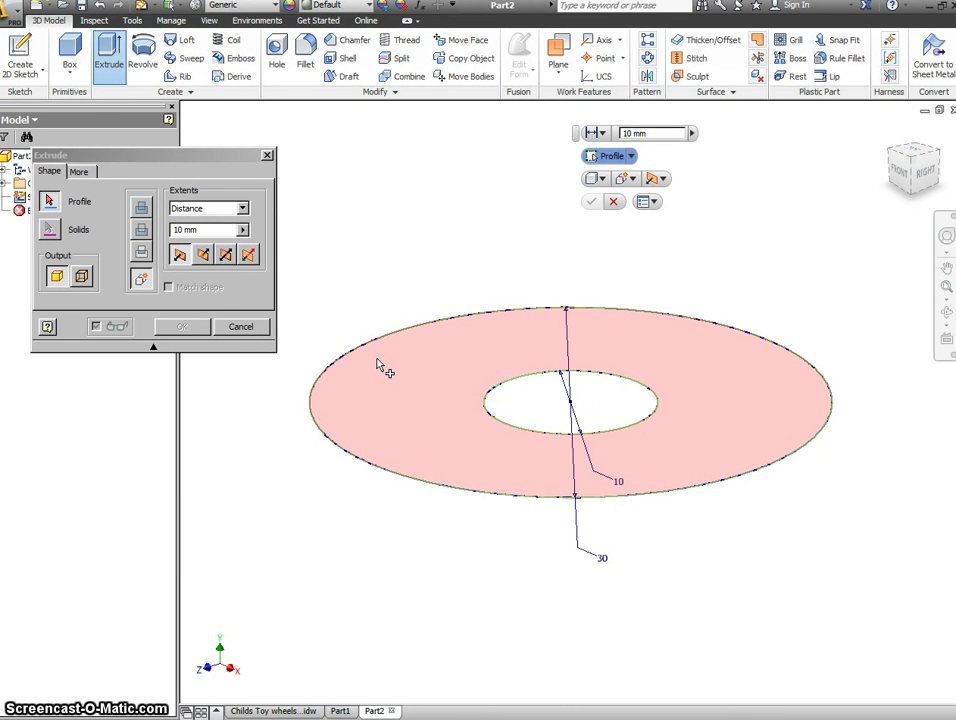
left_click(381, 367)
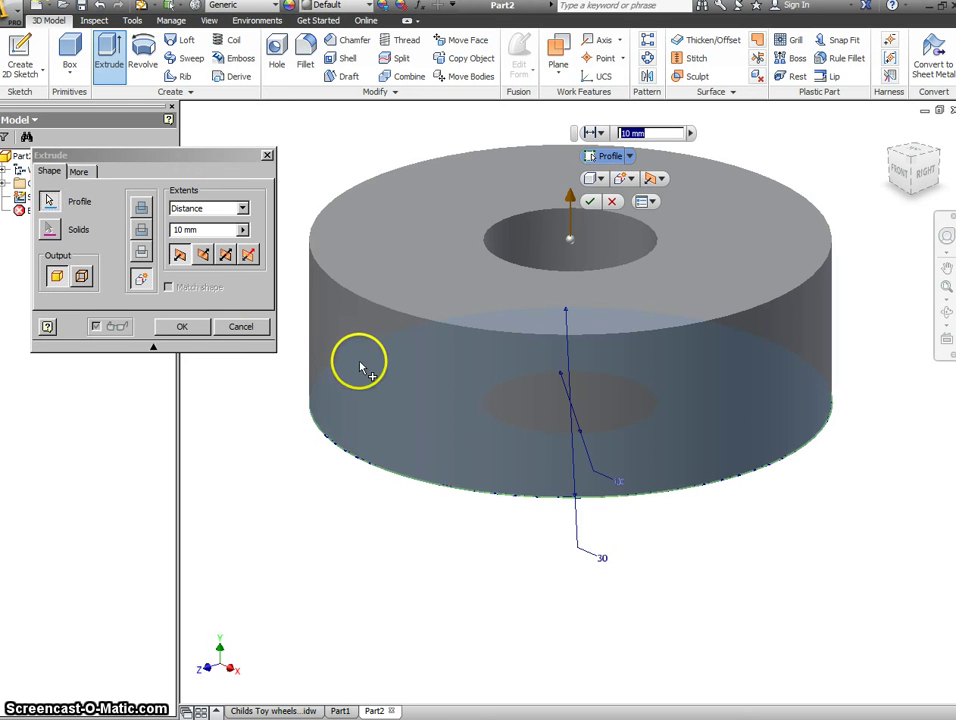
left_click(184, 327)
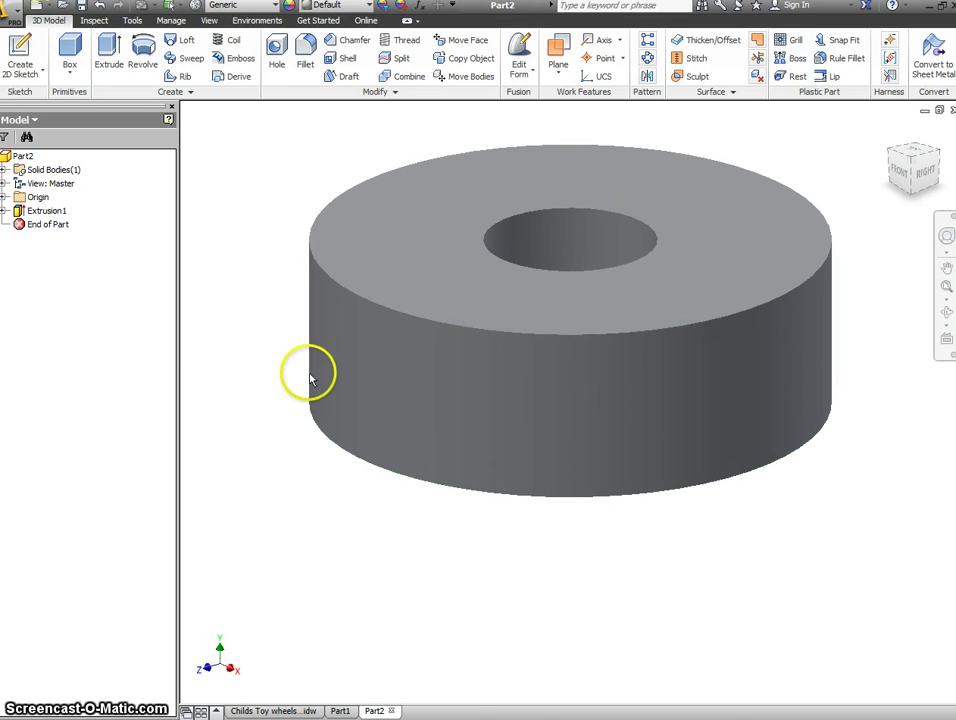
Examine the wheel from several directions, ending on an isometric-like view with the wheel upright, its flat face and centre hole in front
scroll(264, 380, "down", 3)
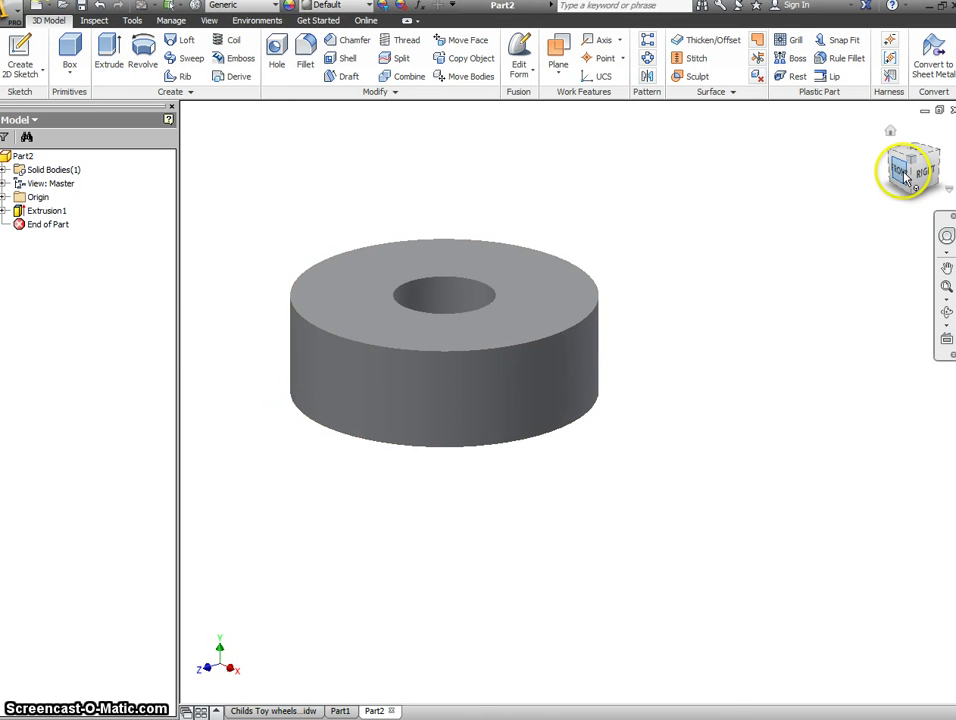
left_click(946, 316)
left_click_drag(642, 354, 678, 297)
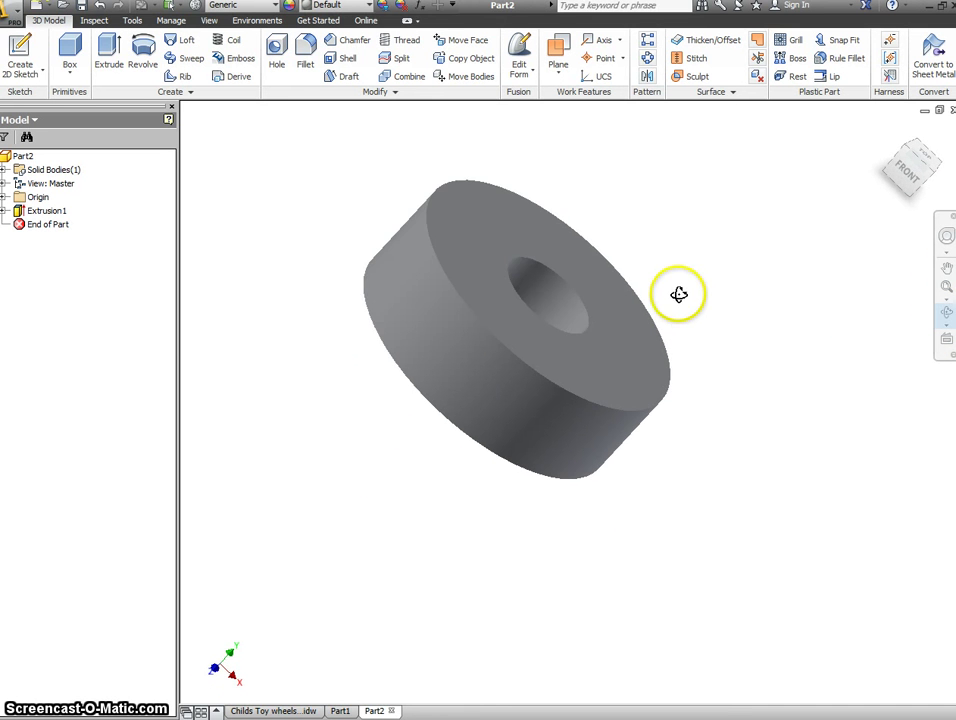
left_click(905, 176)
left_click(886, 168)
left_click(916, 147)
left_click(916, 148)
left_click(933, 152)
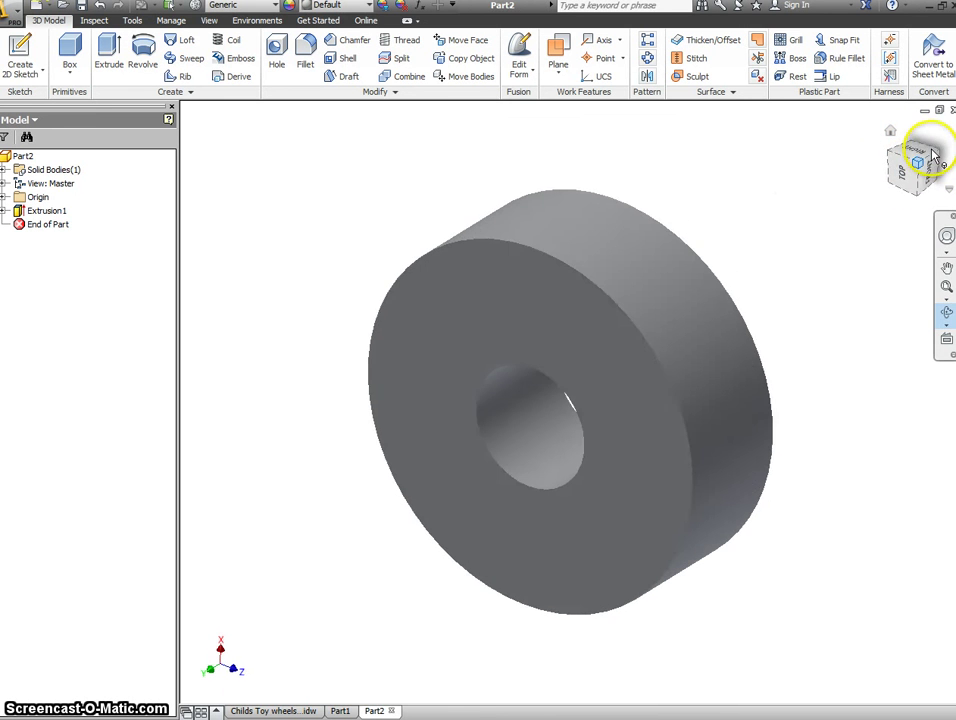
key("F4")
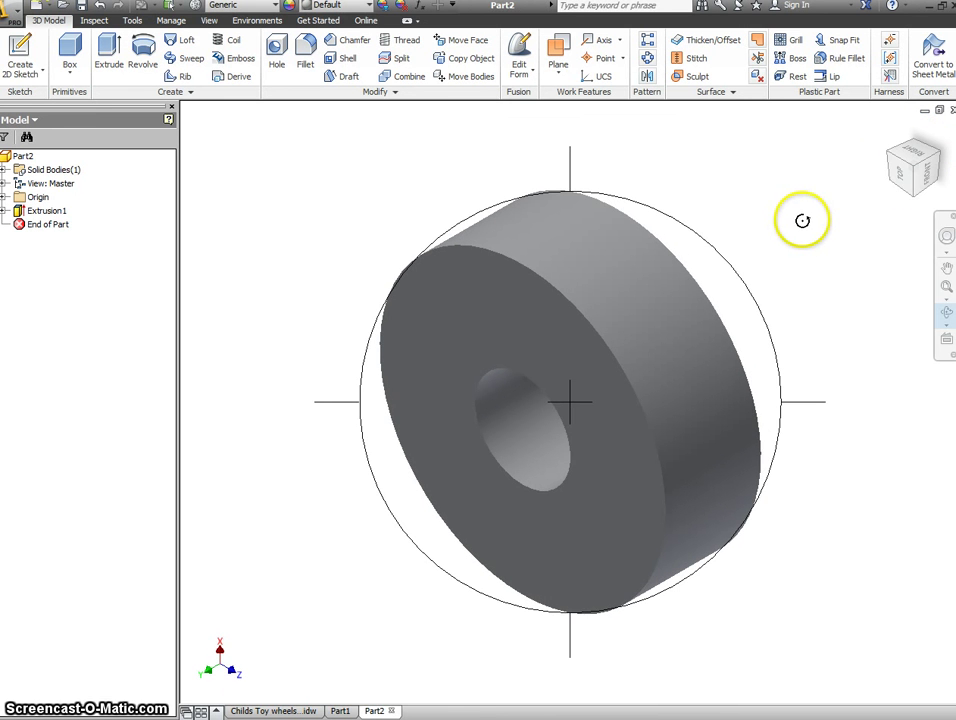
right_click(798, 220)
left_click(864, 222)
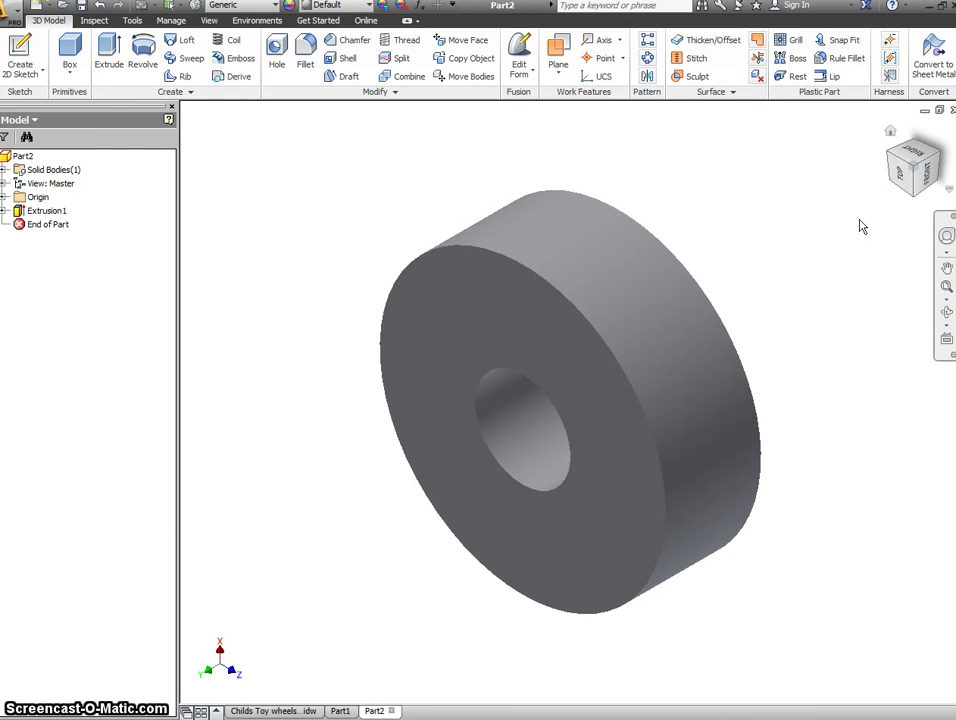